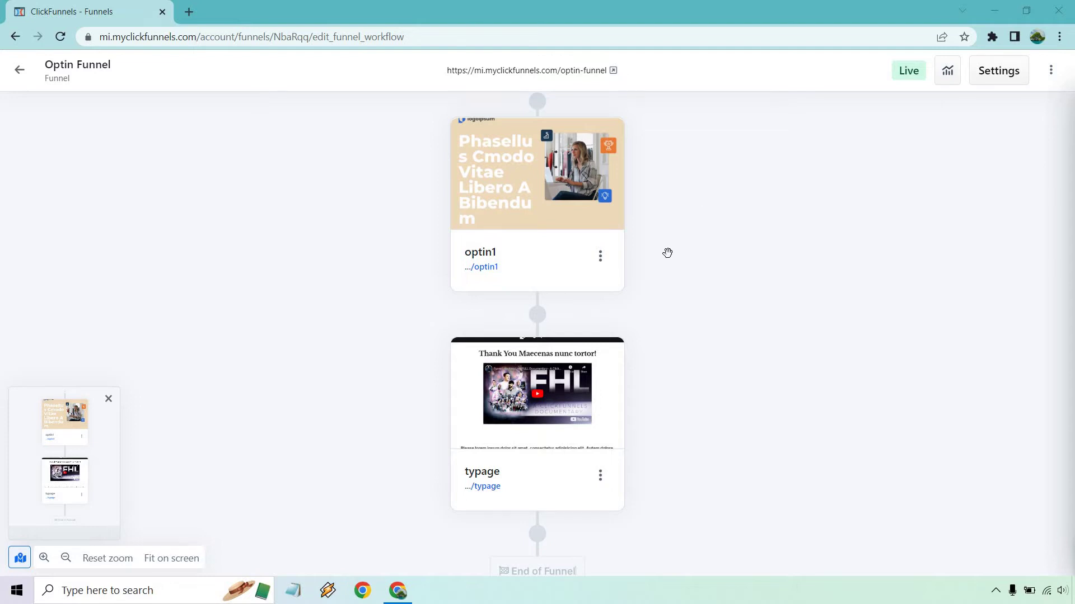
# Turn the optin1 step into a split test with an Original and an empty Test path.
pyautogui.click(601, 256)
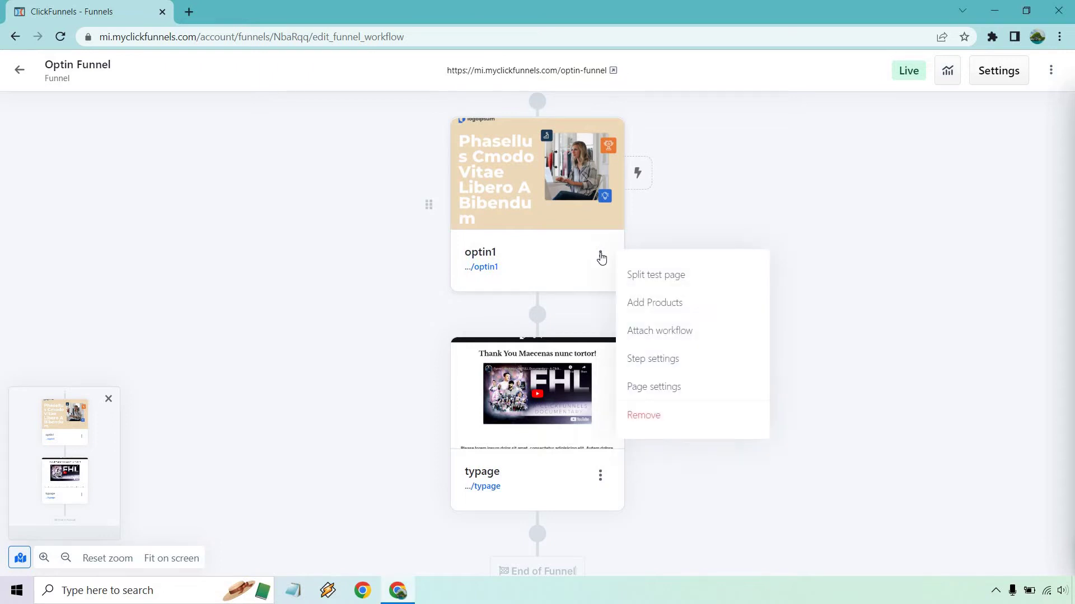
pyautogui.click(660, 270)
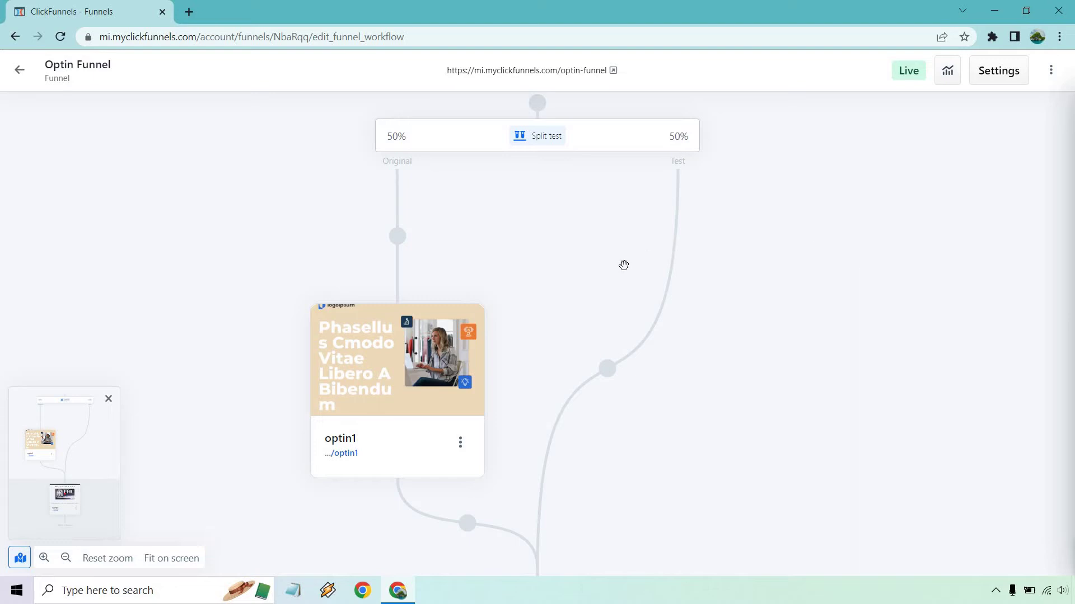
# Add a page to the Test path, choosing from the funnel's existing pages.
pyautogui.click(607, 372)
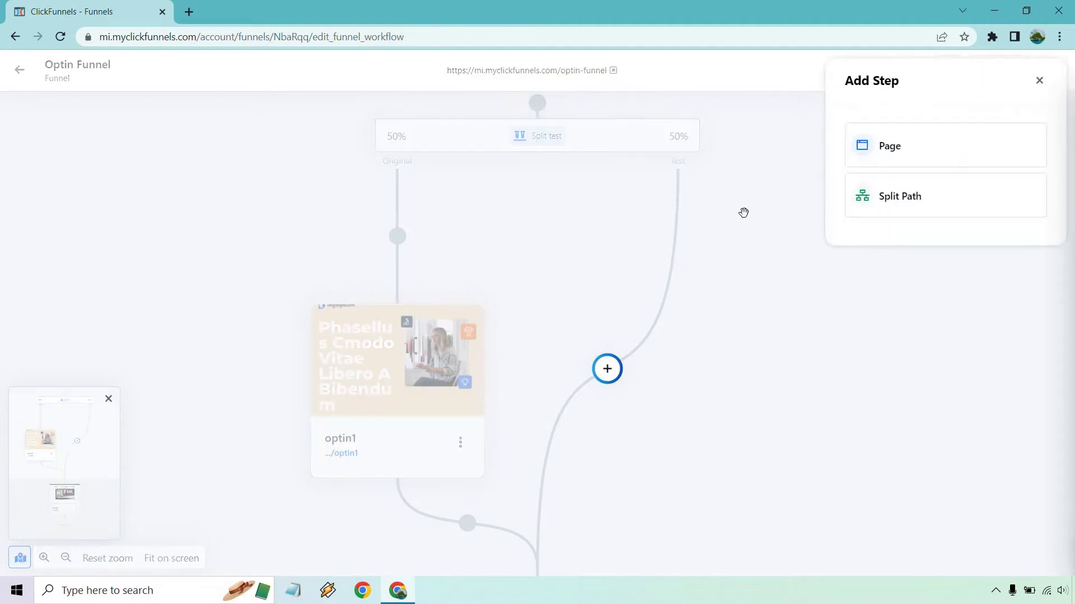
pyautogui.click(892, 147)
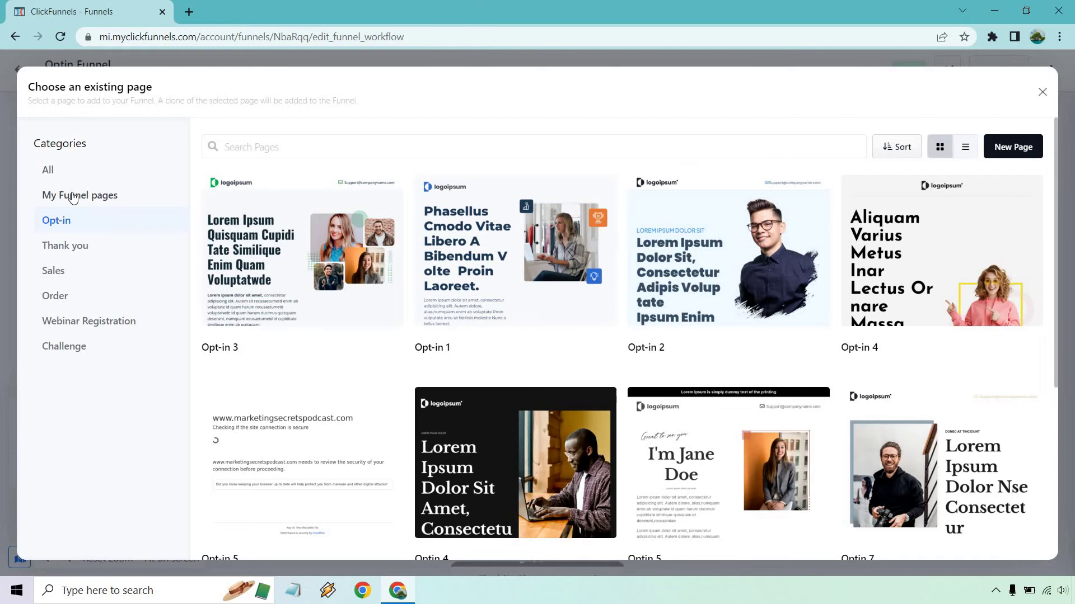
pyautogui.click(73, 197)
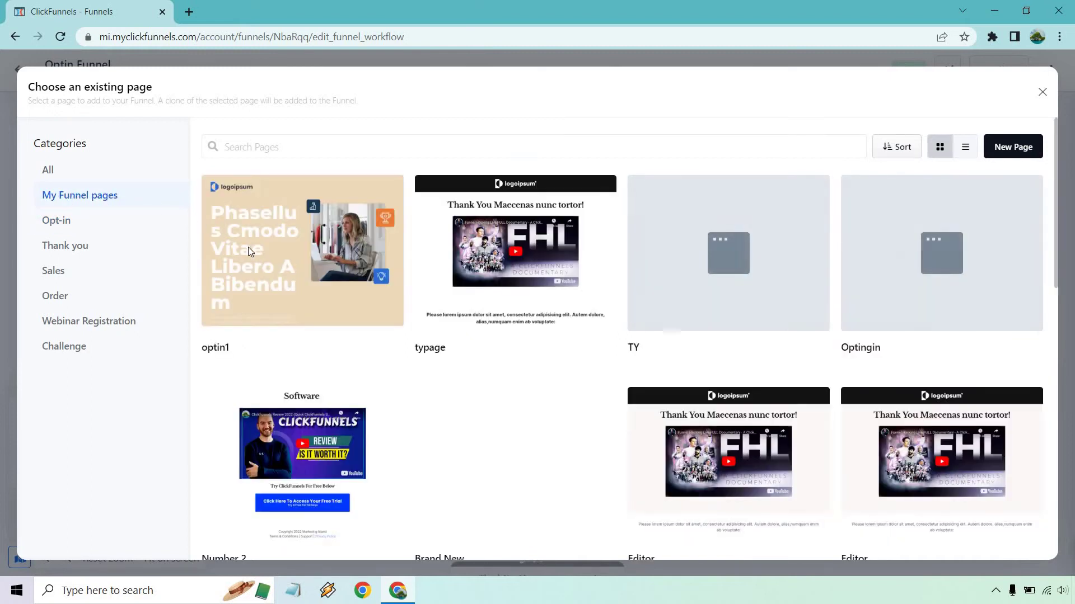
pyautogui.moveTo(279, 216)
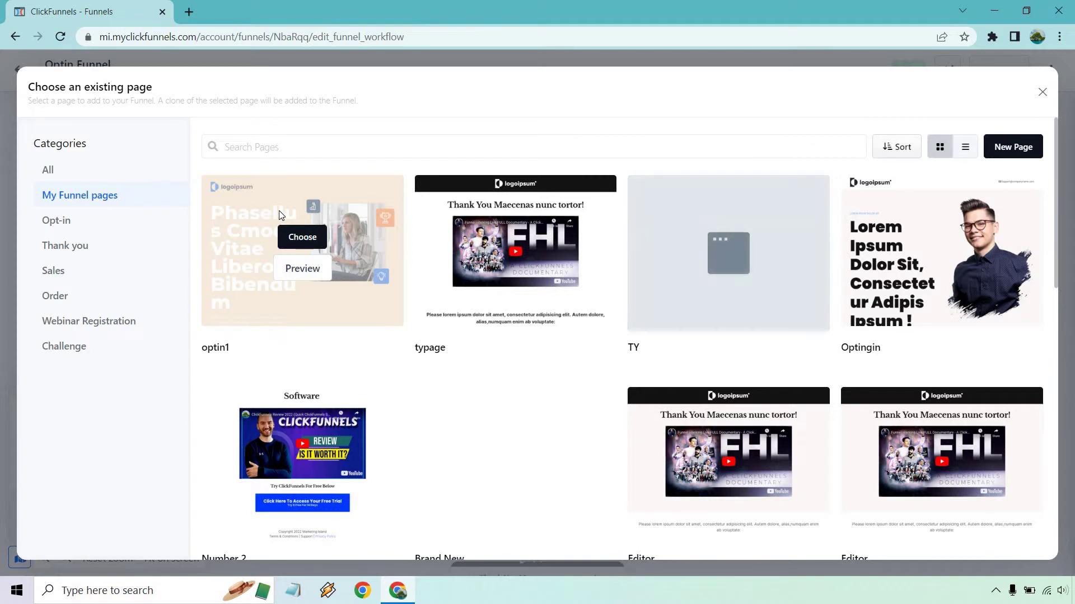
# Clone optin1 into the Test path as a new page named 'splittest2'.
pyautogui.click(303, 236)
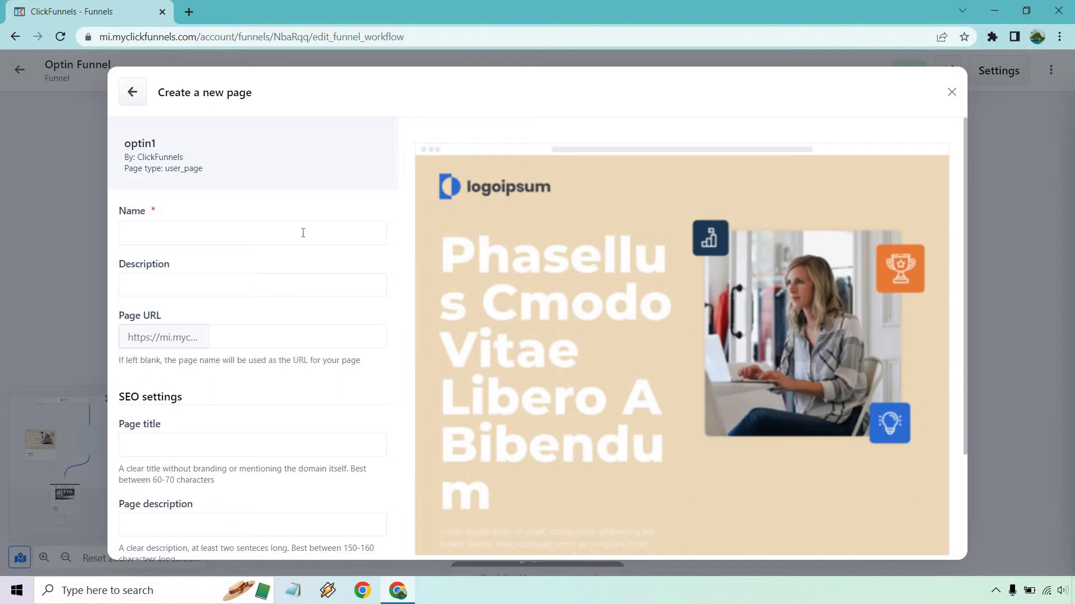
pyautogui.write('splittest2')
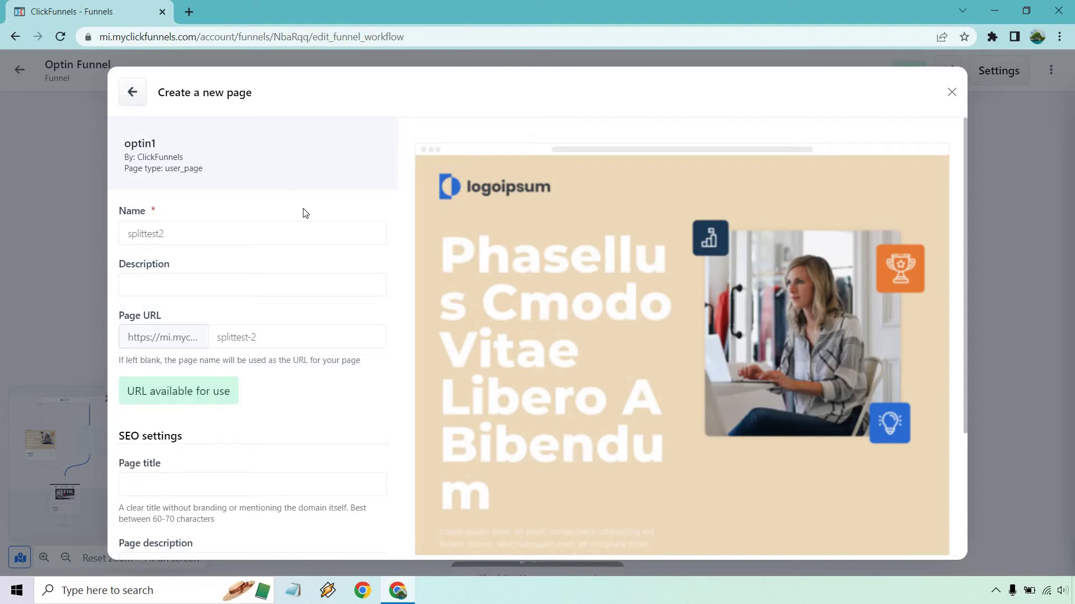
pyautogui.scroll(-3, 296, 399)
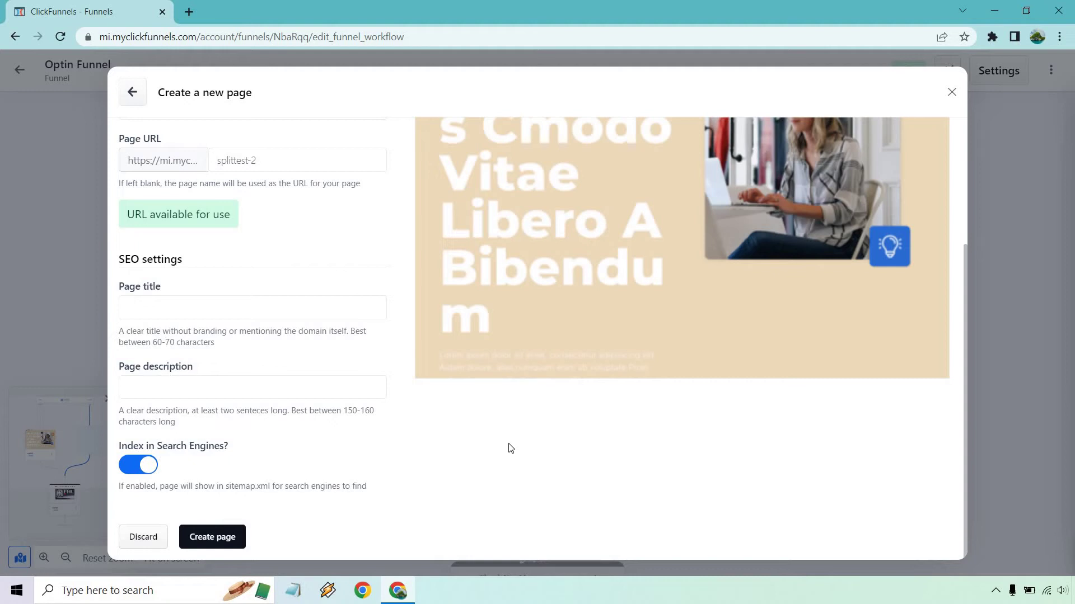
pyautogui.click(208, 533)
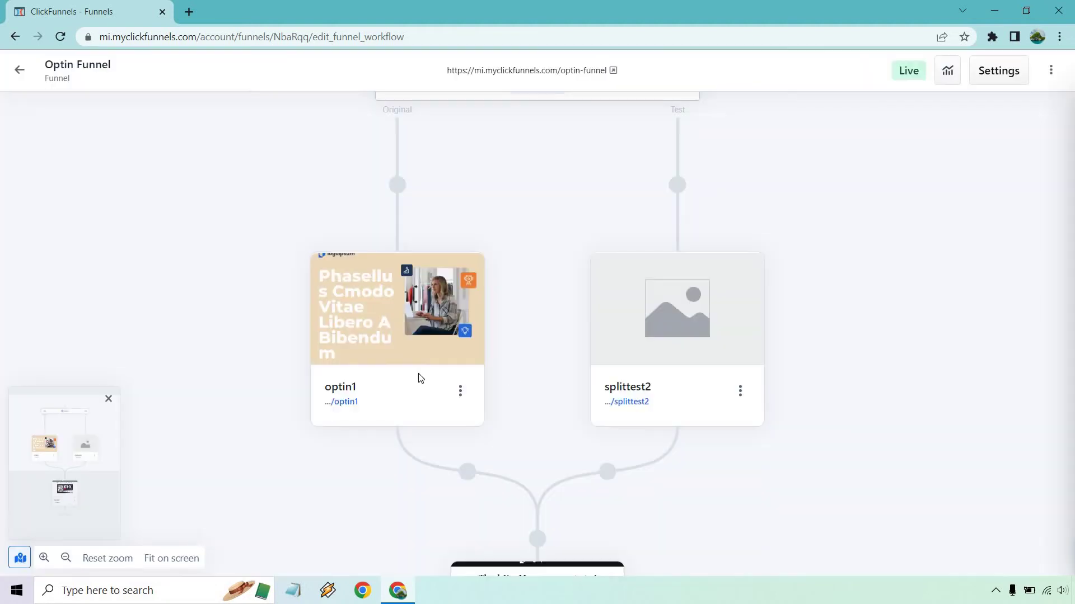
pyautogui.scroll(1, 913, 307)
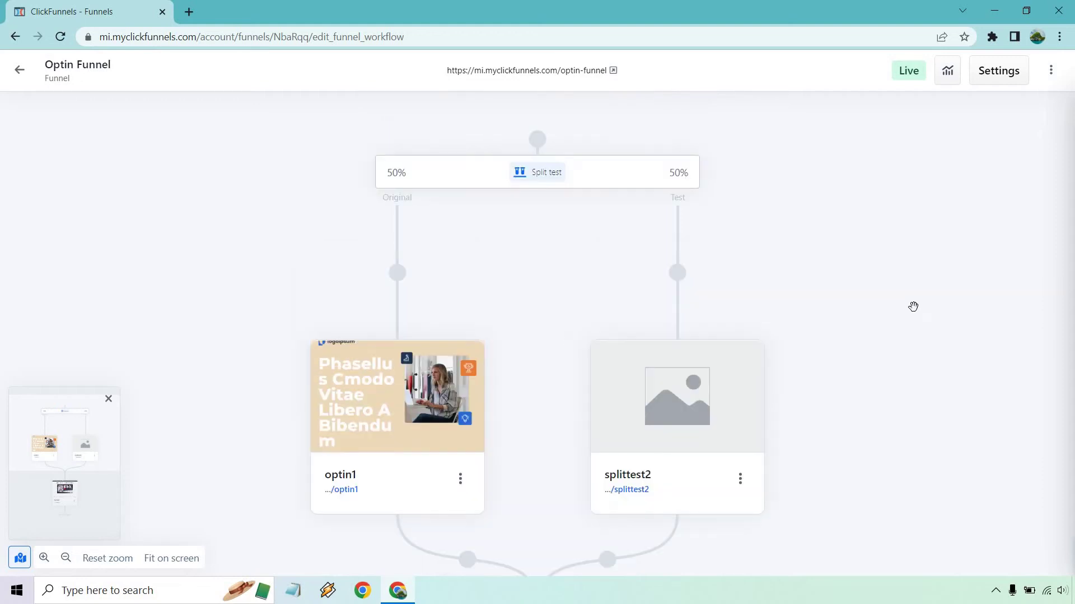
# Preview the original optin1 page in a new tab and check its headline text.
pyautogui.click(459, 480)
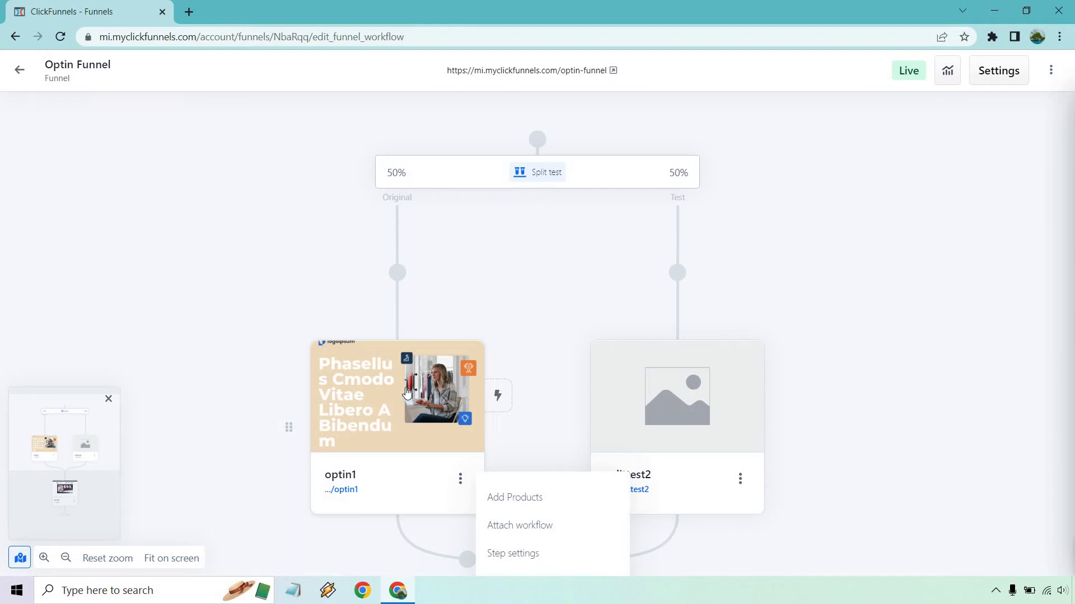
pyautogui.moveTo(396, 397)
pyautogui.click(402, 414)
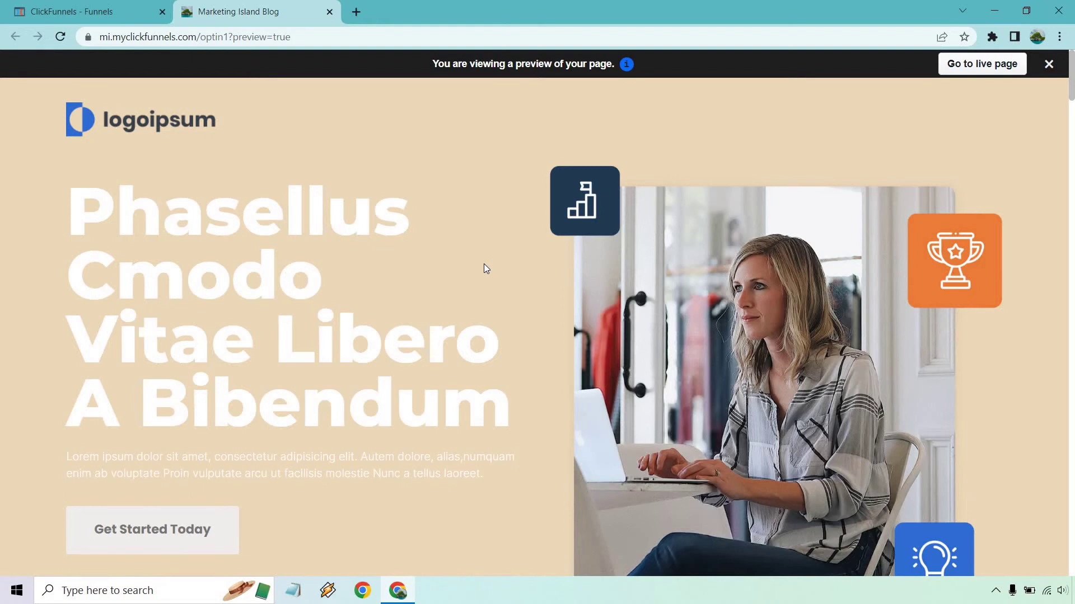
pyautogui.moveTo(501, 395); pyautogui.dragTo(91, 233)
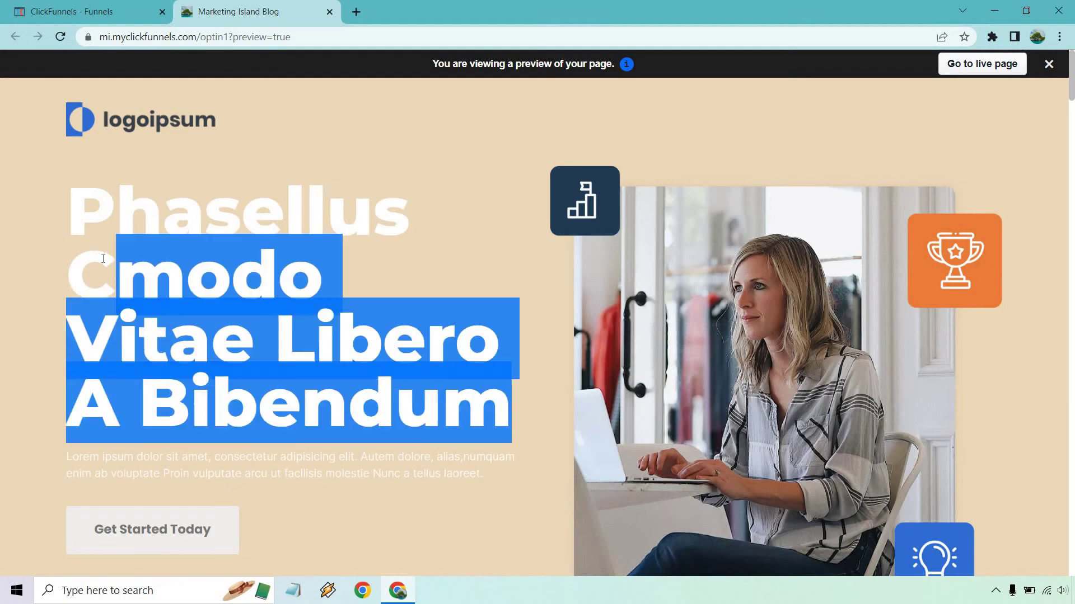
pyautogui.click(208, 281)
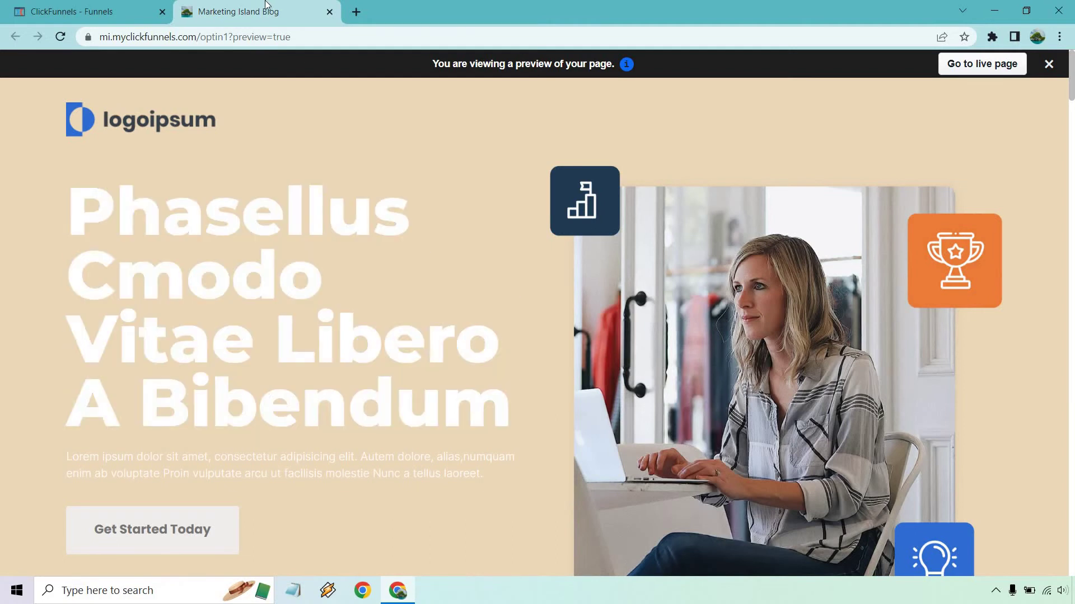
# Replace the splittest2 headline with 'Headline 2', save, and return to the funnel workflow.
pyautogui.click(330, 11)
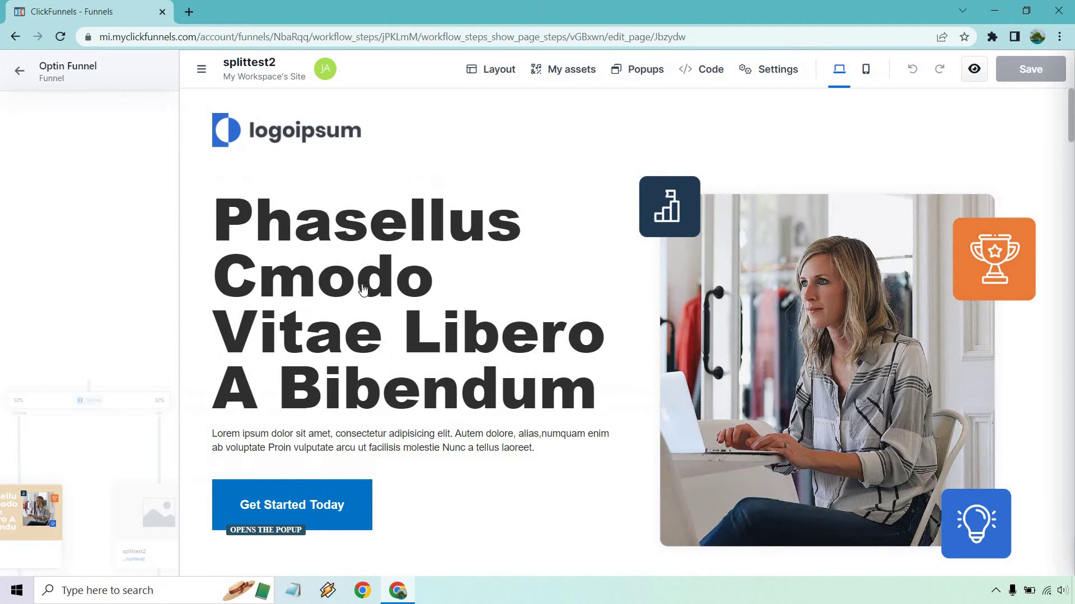
pyautogui.click(358, 288)
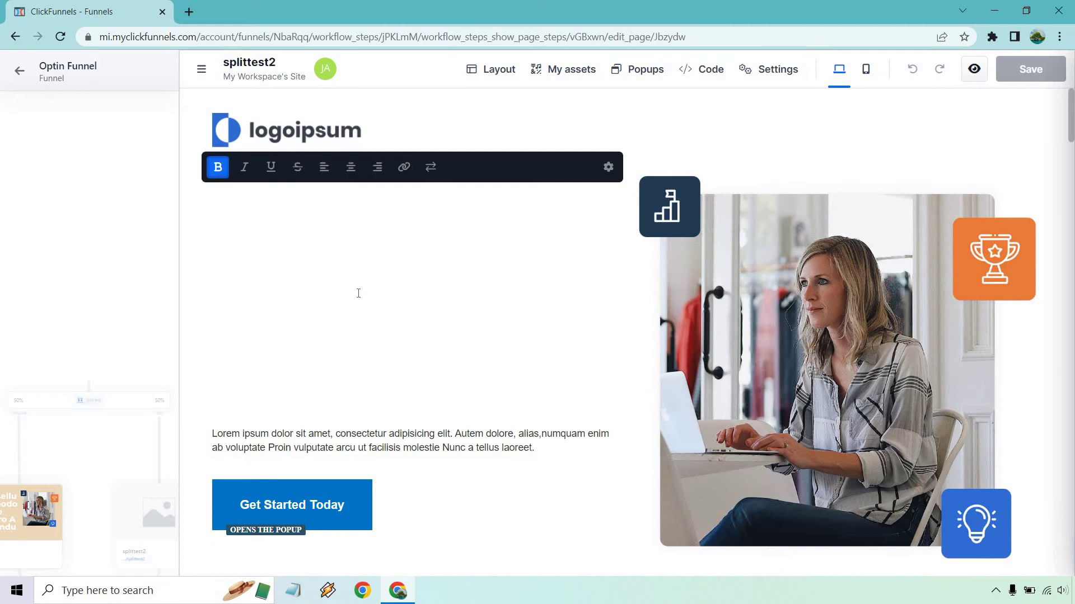
pyautogui.doubleClick(358, 291)
pyautogui.hotkey('ctrl', 'a')
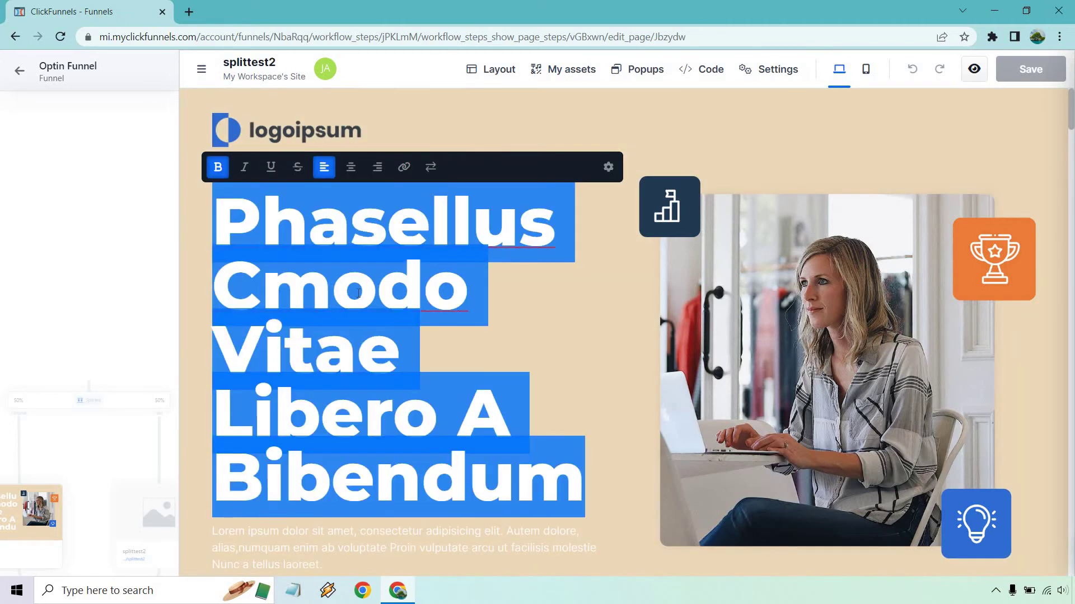
pyautogui.write('Headline 2')
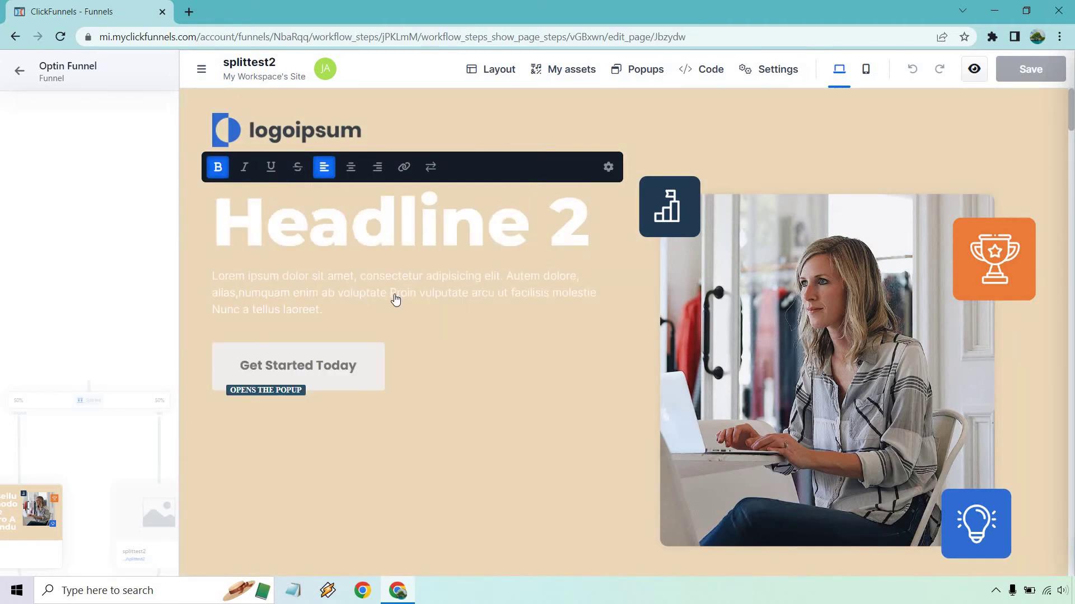
pyautogui.click(895, 125)
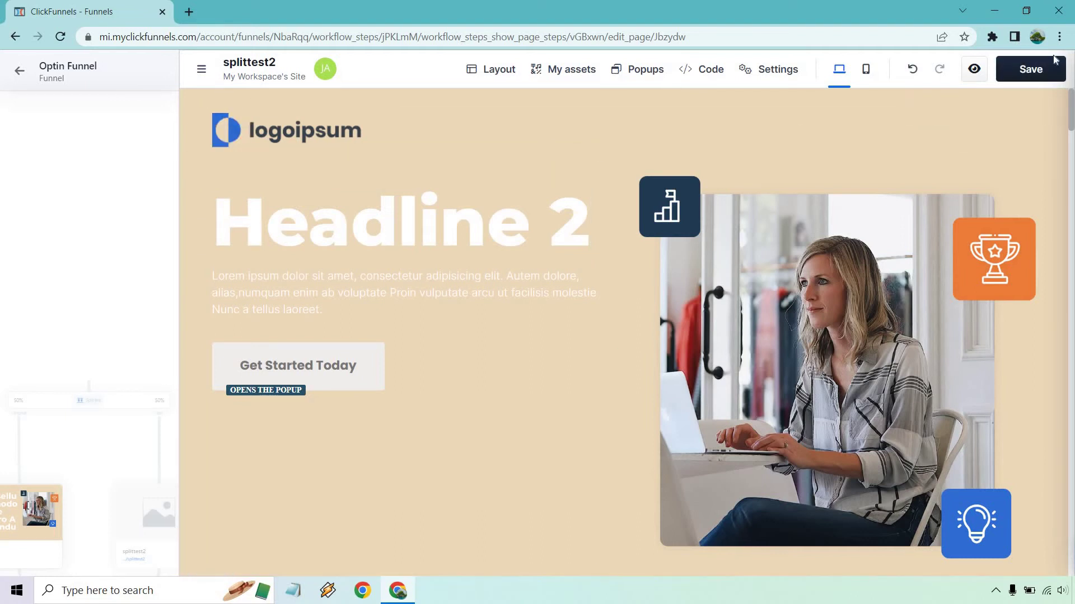
pyautogui.click(1031, 73)
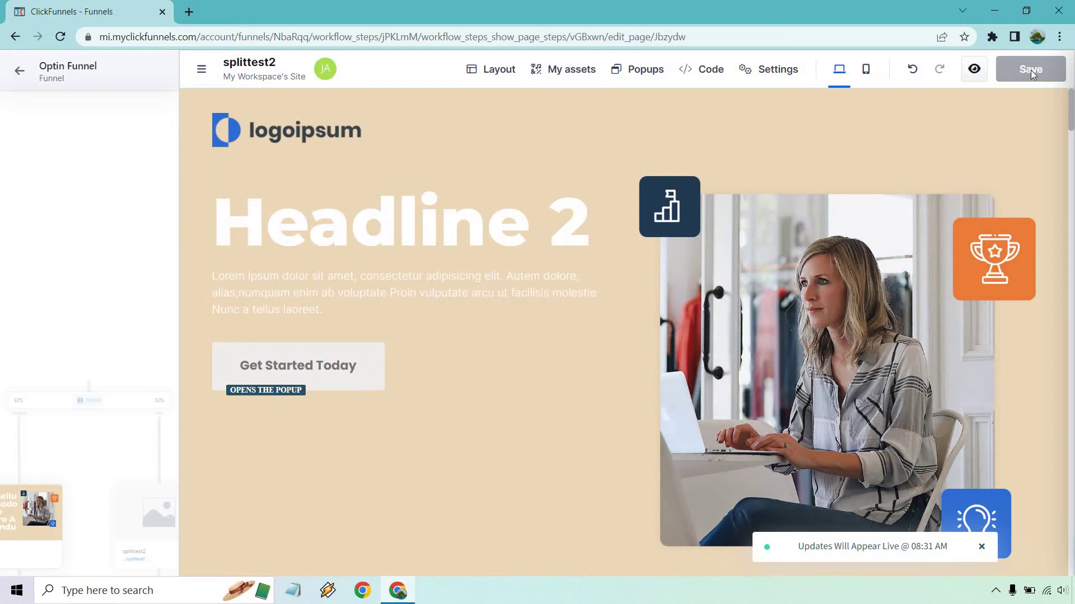
pyautogui.click(19, 70)
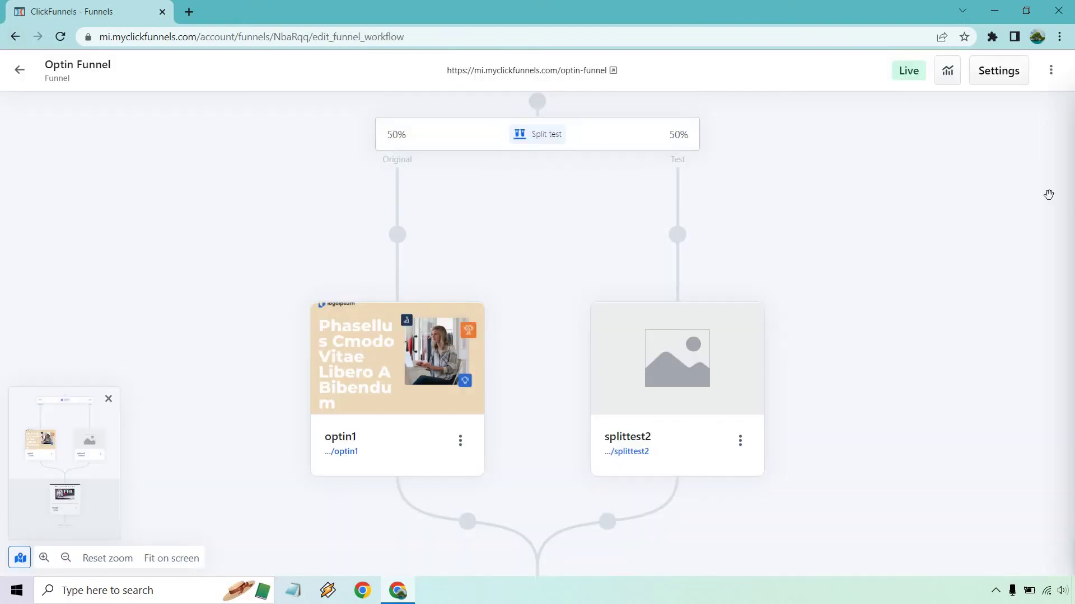
# Apply an even 50/50 traffic split between optin1 and splittest2.
pyautogui.click(533, 140)
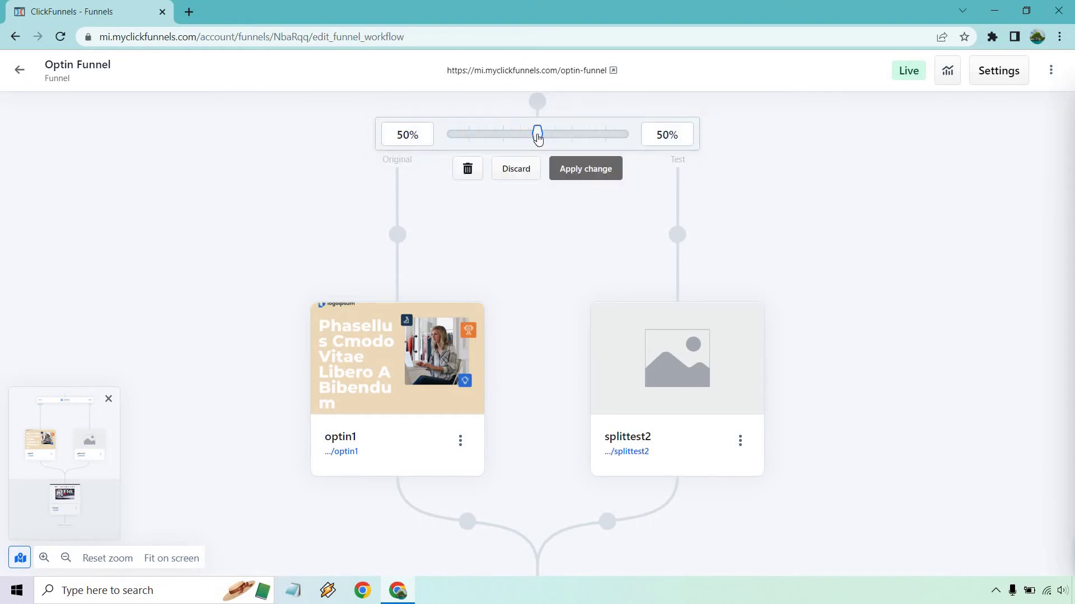
pyautogui.moveTo(552, 137)
pyautogui.mouseDown()
pyautogui.moveTo(586, 140)
pyautogui.moveTo(465, 139)
pyautogui.moveTo(537, 140)
pyautogui.mouseUp()
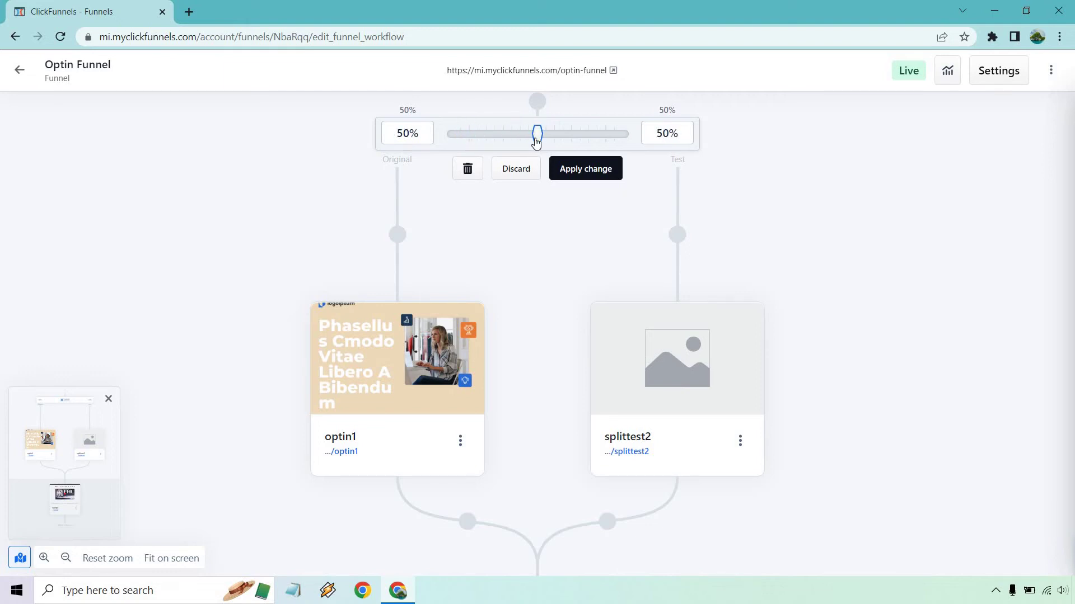
pyautogui.click(517, 168)
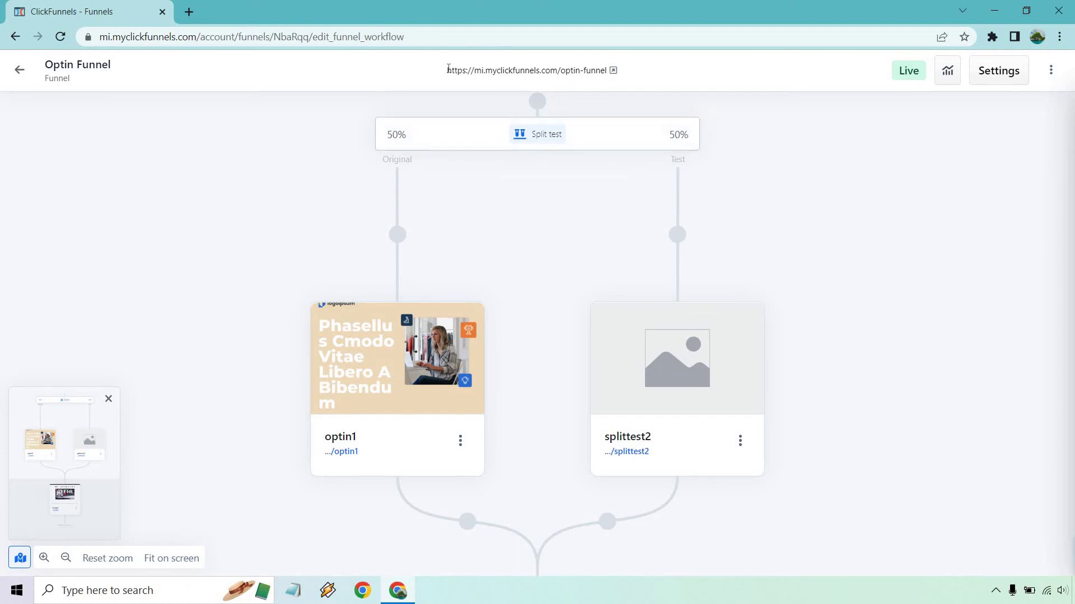
# Visit the funnel URL in private tabs, seeing both the original and 'Headline 2' variants.
pyautogui.moveTo(446, 71); pyautogui.dragTo(609, 71)
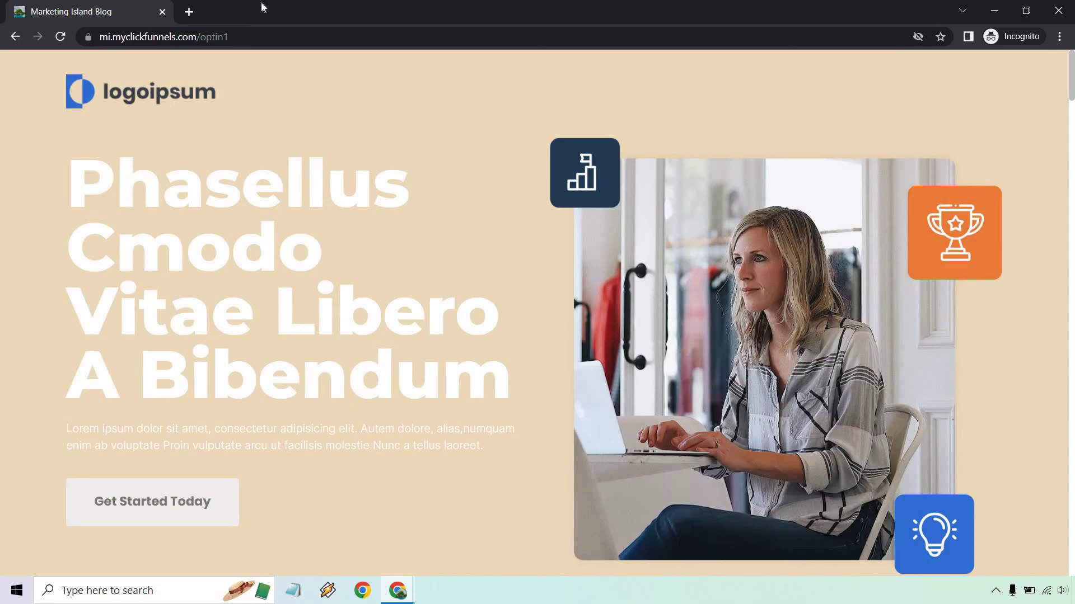
pyautogui.click(189, 12)
pyautogui.write('splittest2')
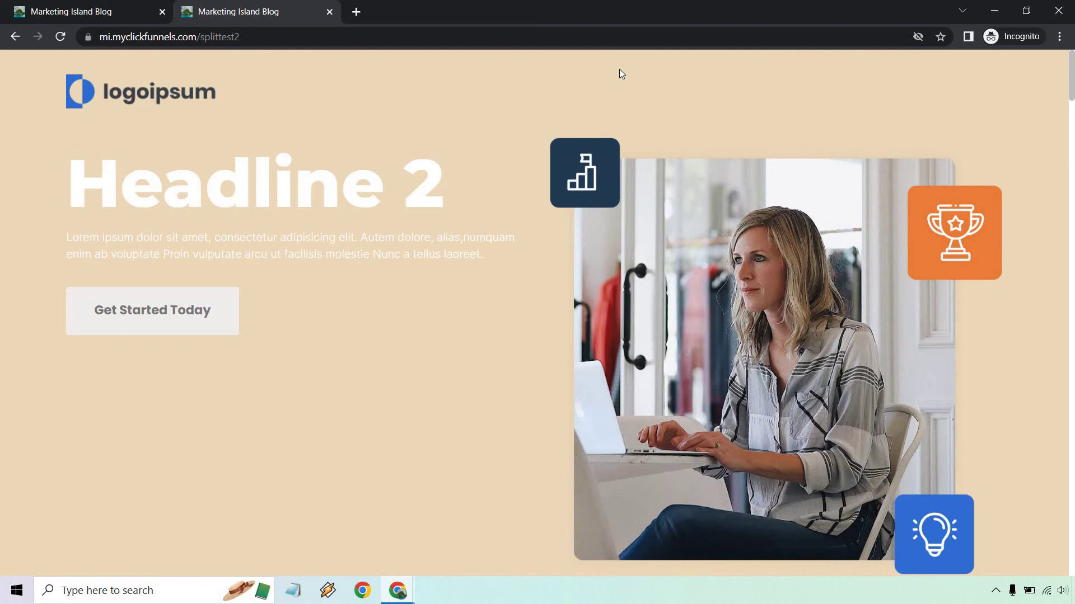
pyautogui.click(127, 11)
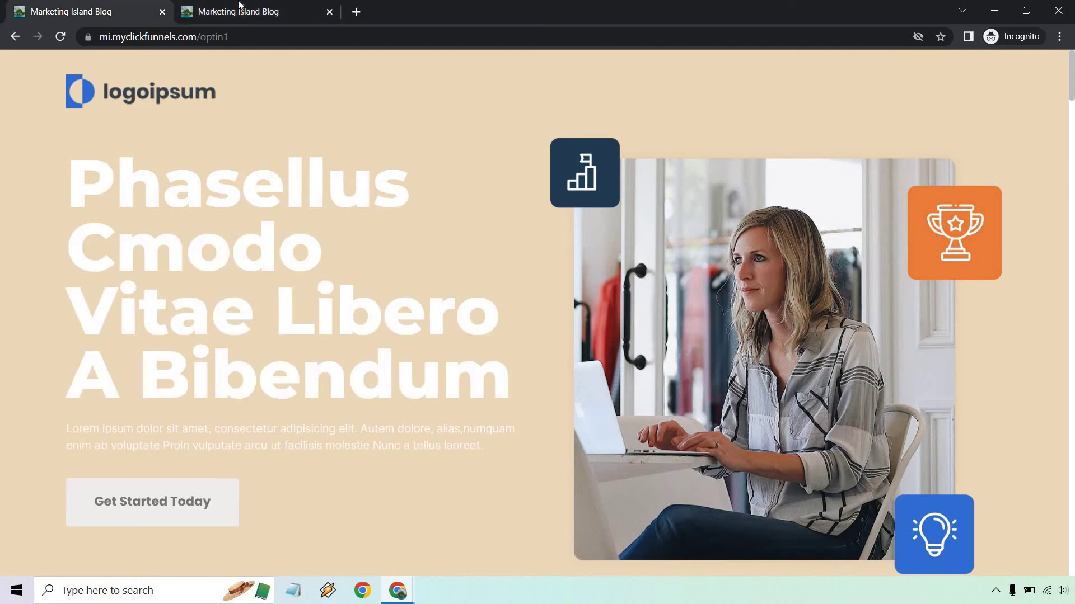
pyautogui.click(235, 10)
pyautogui.click(93, 7)
pyautogui.click(1058, 12)
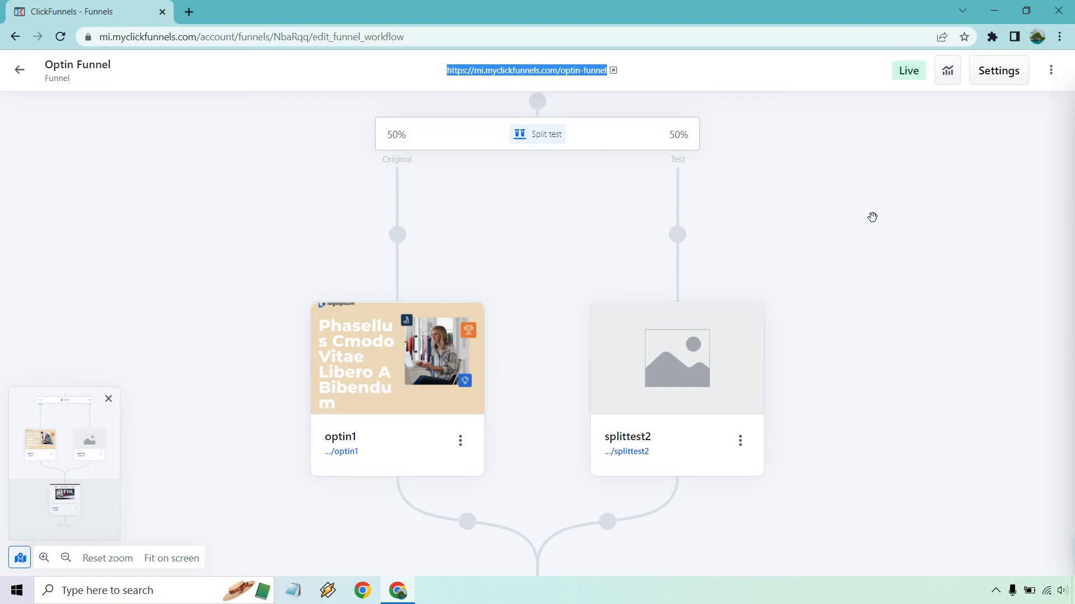
pyautogui.moveTo(535, 136)
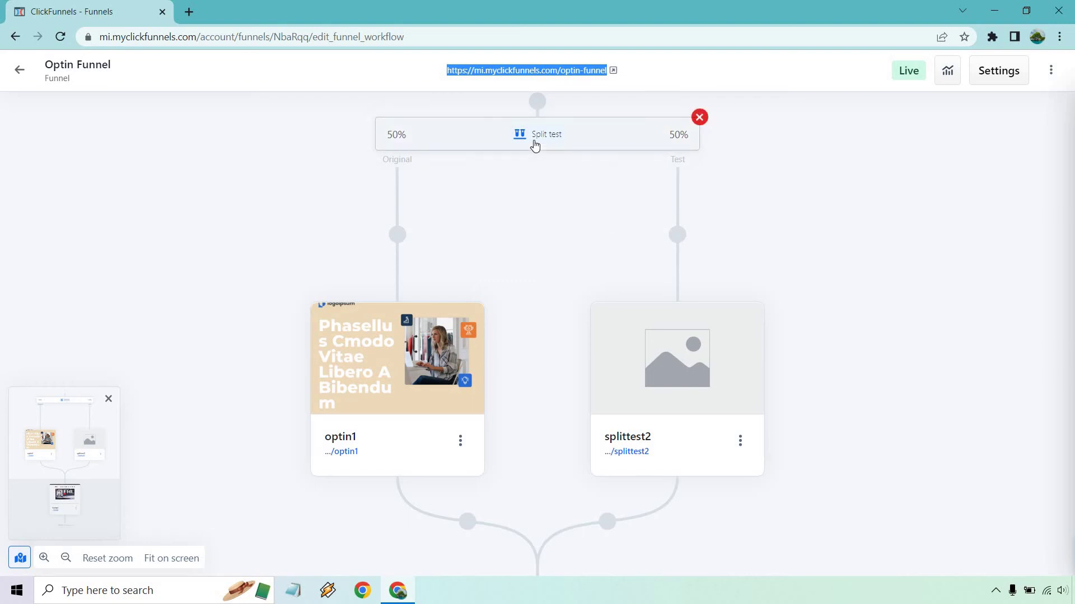
# Delete the split test's Right (Test) path, leaving optin1 followed by typage.
pyautogui.click(534, 146)
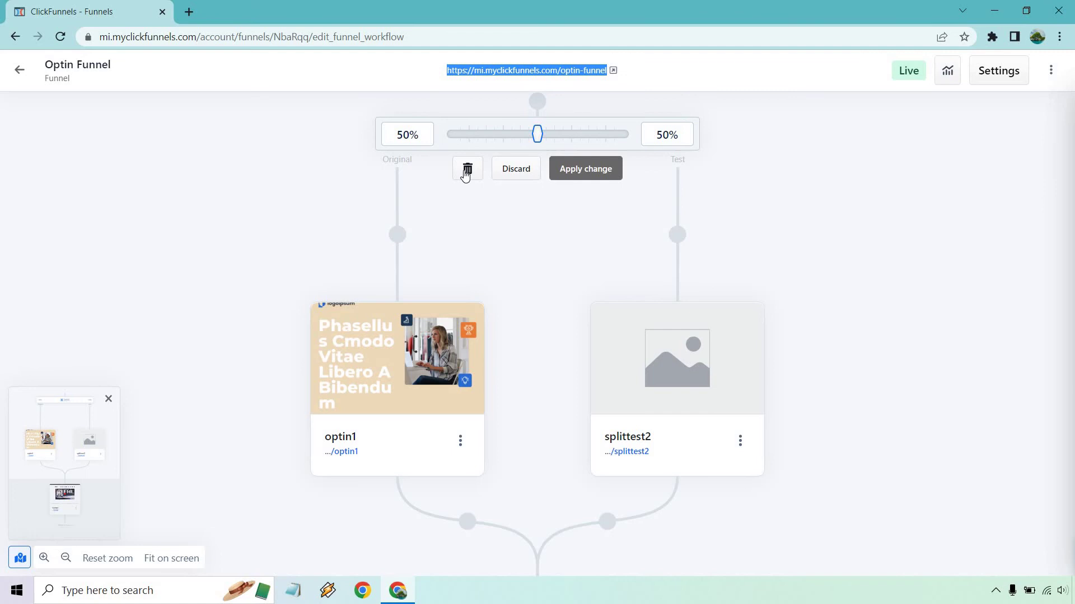
pyautogui.click(467, 170)
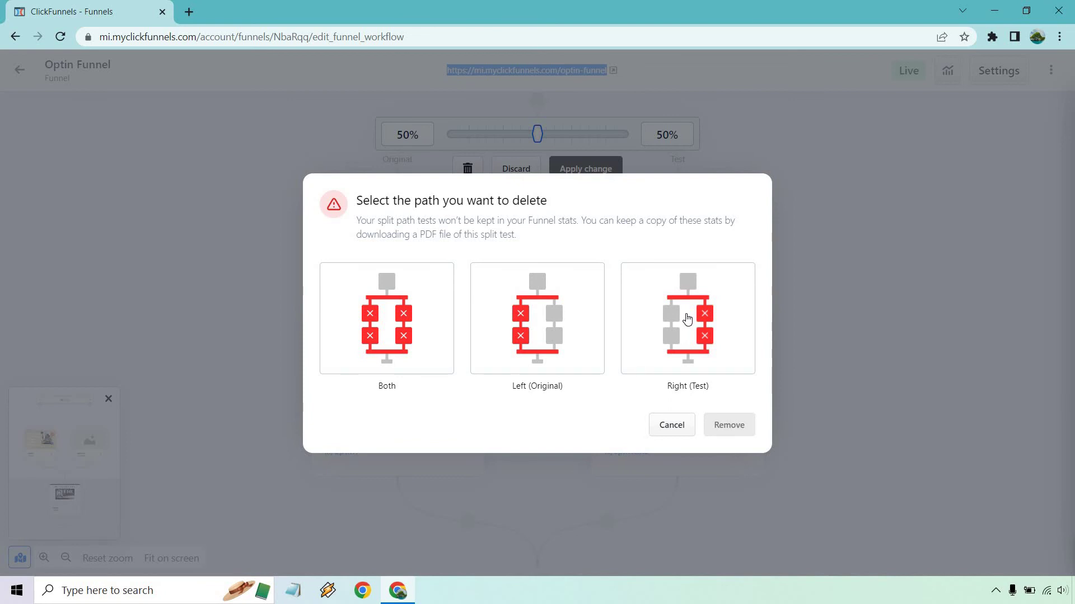
pyautogui.click(688, 318)
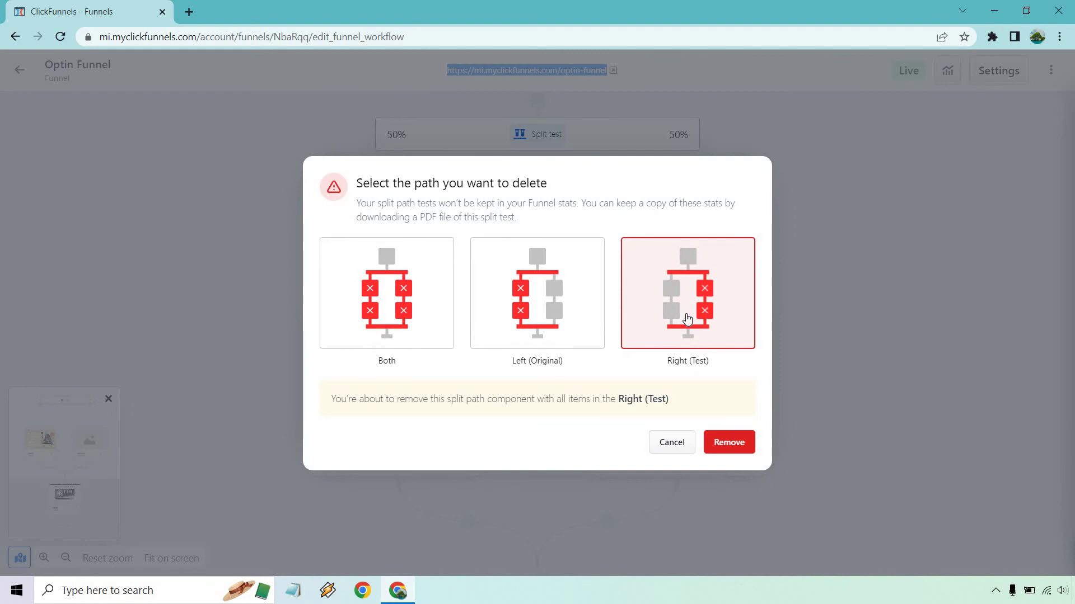
pyautogui.click(746, 435)
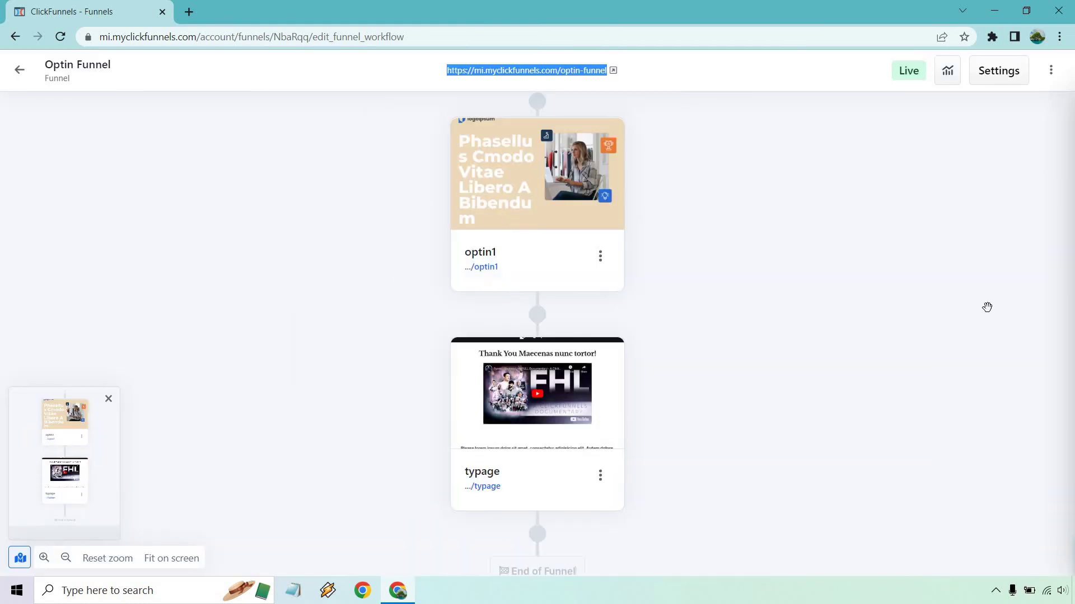
pyautogui.scroll(1, 986, 308)
pyautogui.scroll(-1, 983, 310)
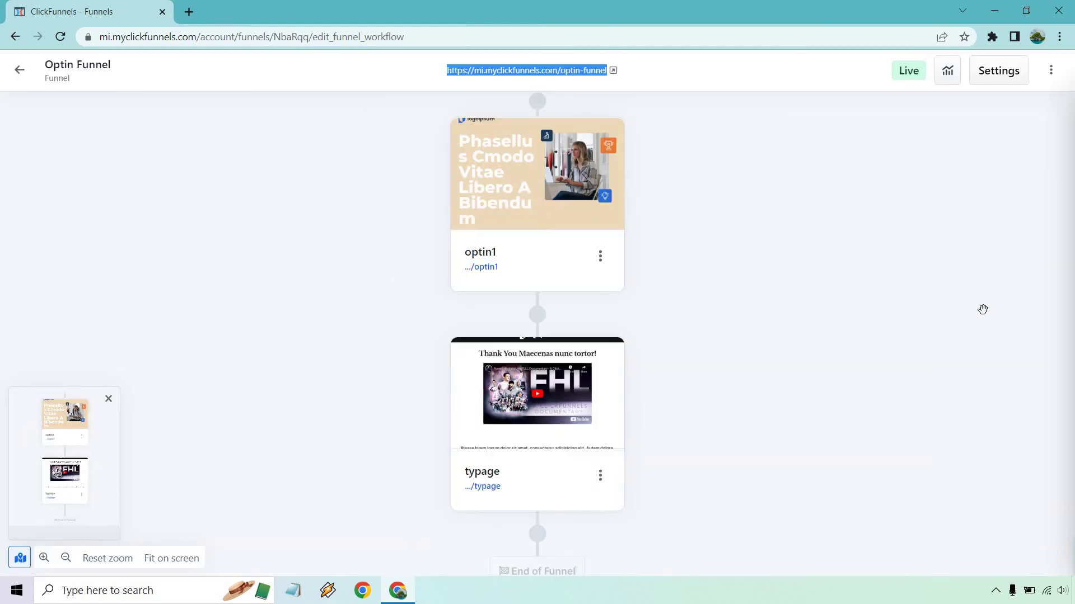